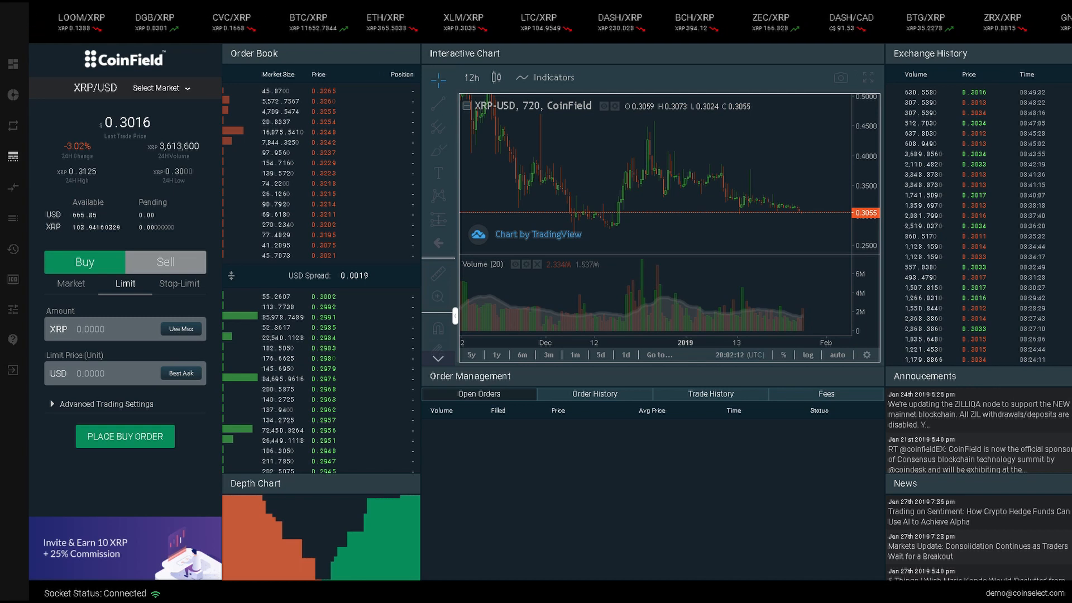
- Browse the list of available markets from the XRP pairs down to the AED pairs, then close it
left_click(162, 95)
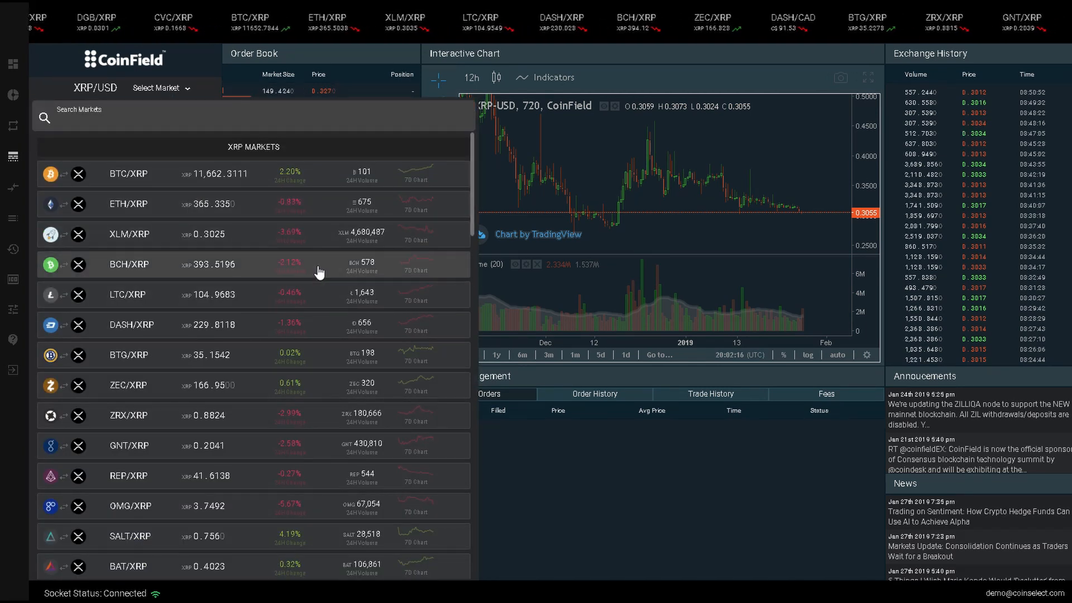
scroll(319, 272, "down", 15)
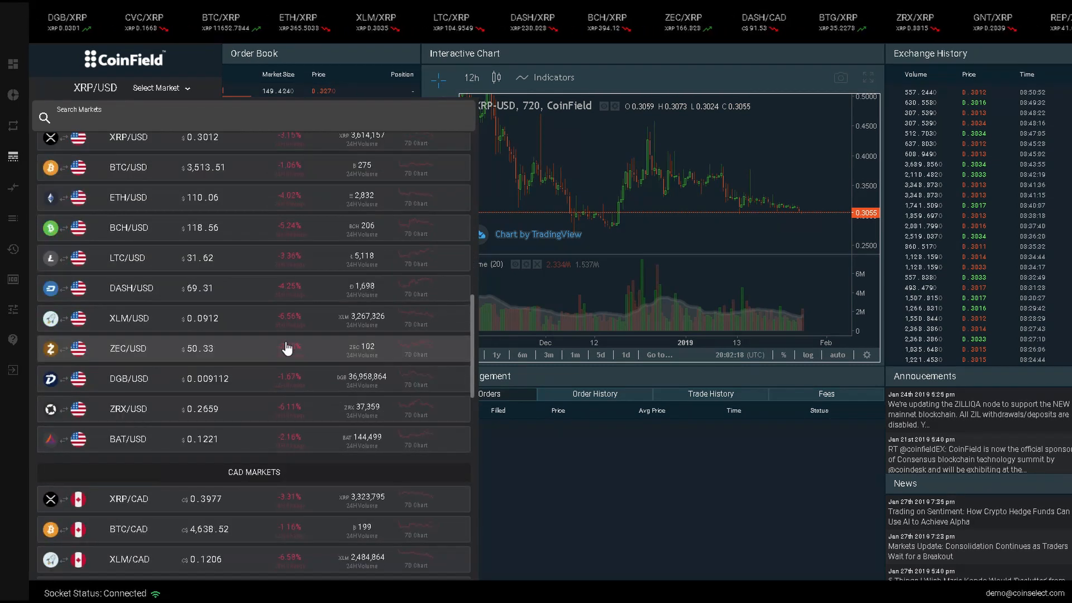
scroll(287, 348, "down", 8)
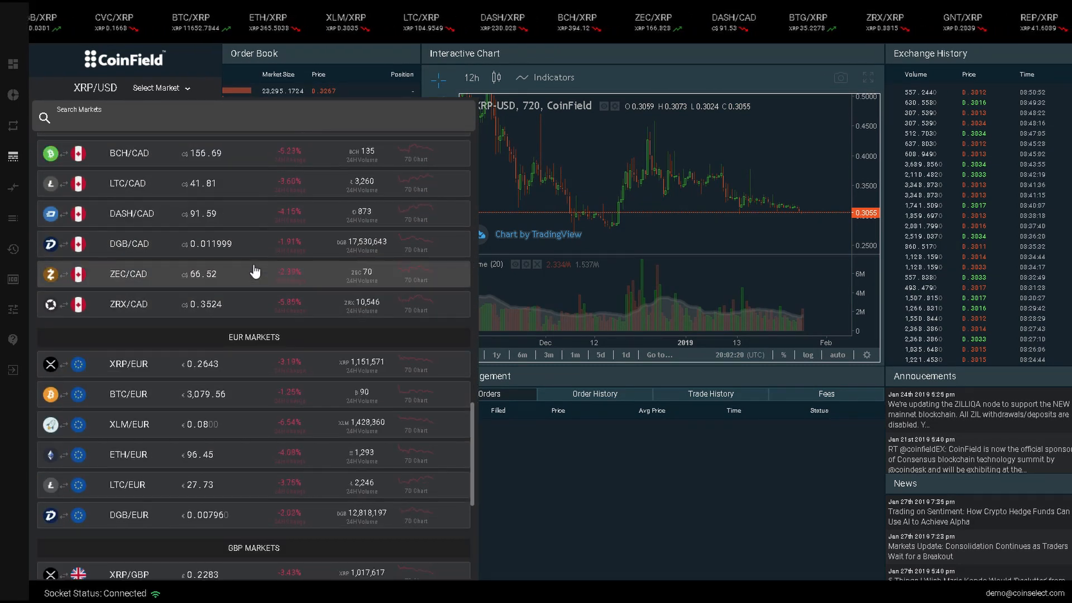
scroll(254, 272, "down", 8)
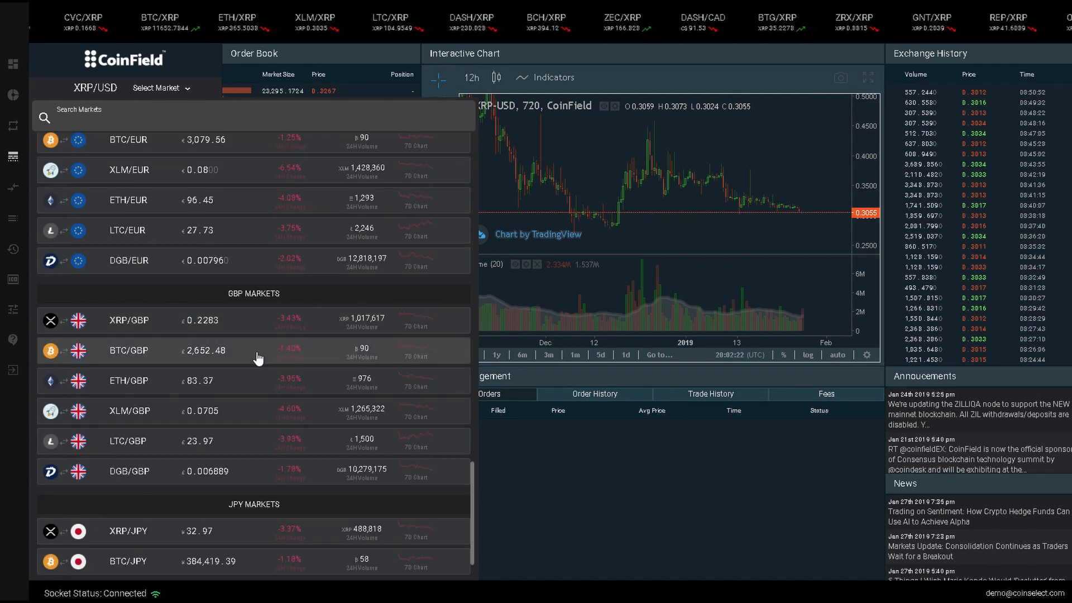
scroll(258, 357, "down", 2)
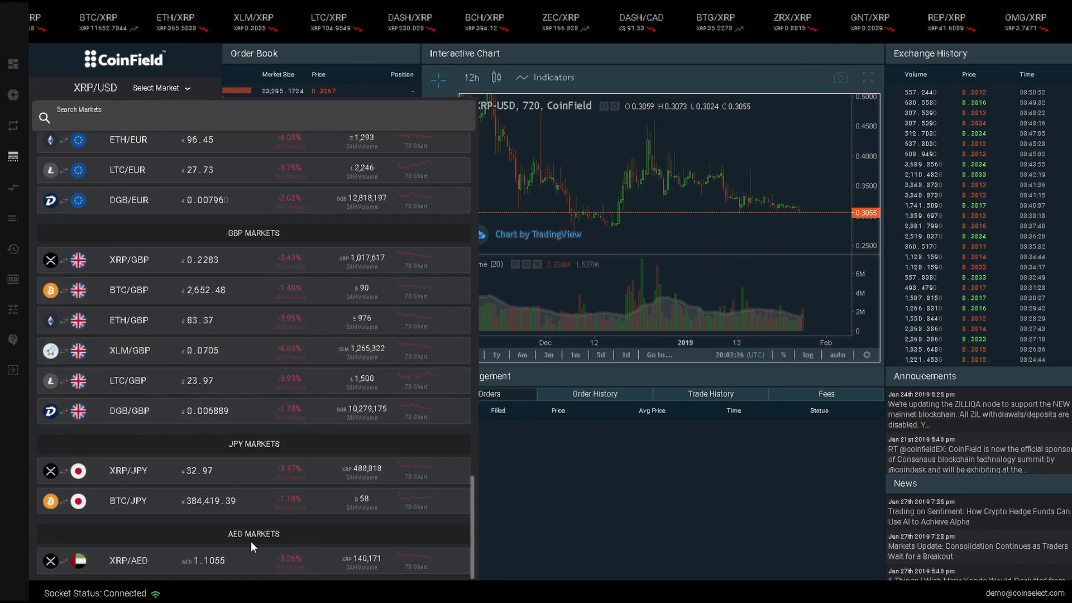
left_click(161, 94)
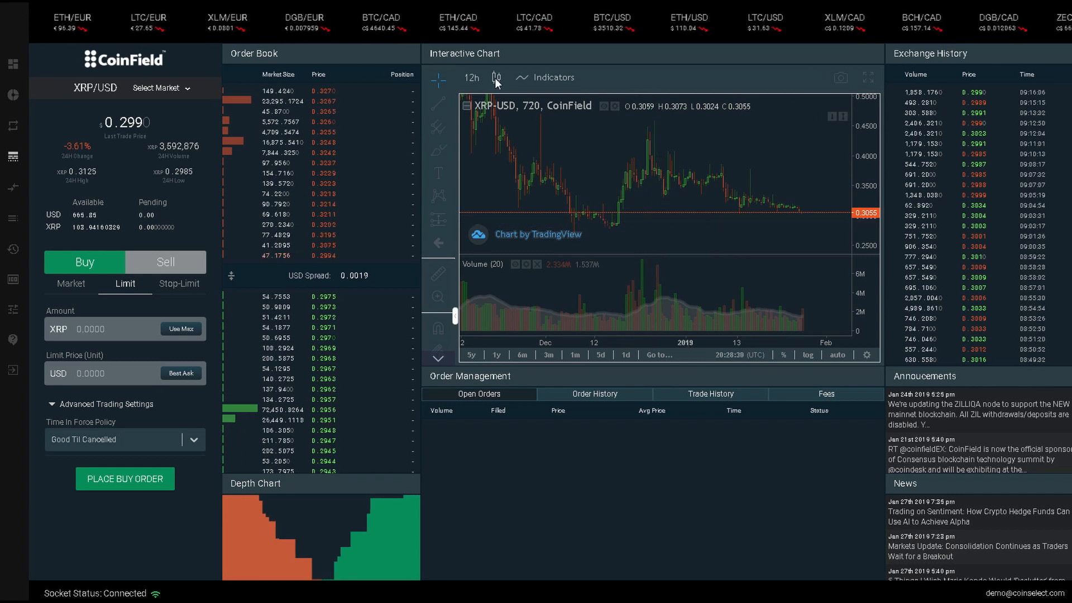
- Examine the interactive chart's time interval choices, chart styles and available indicators
left_click(471, 79)
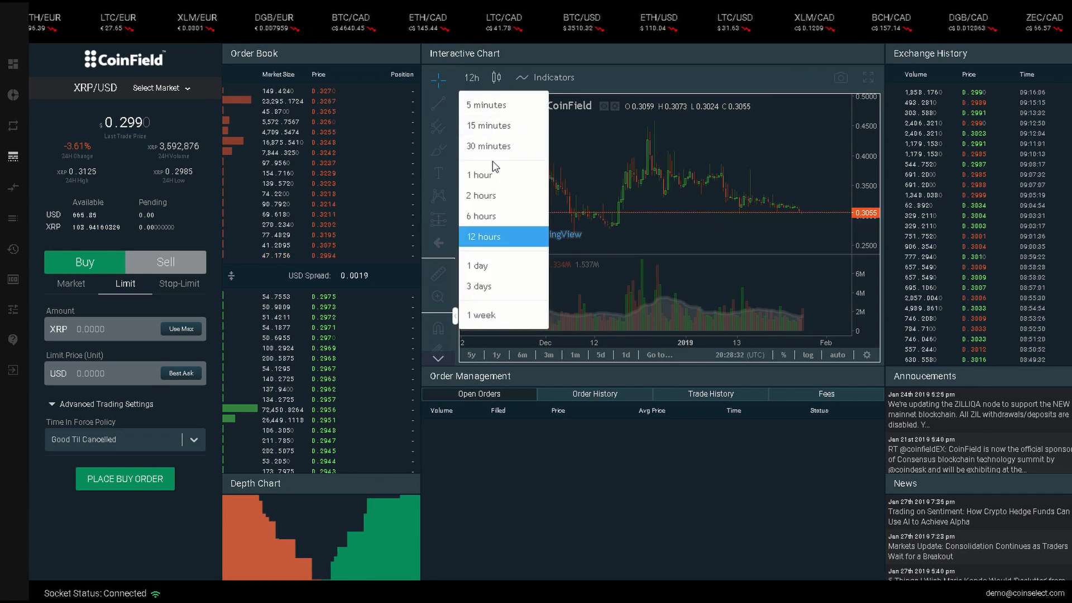
left_click(497, 77)
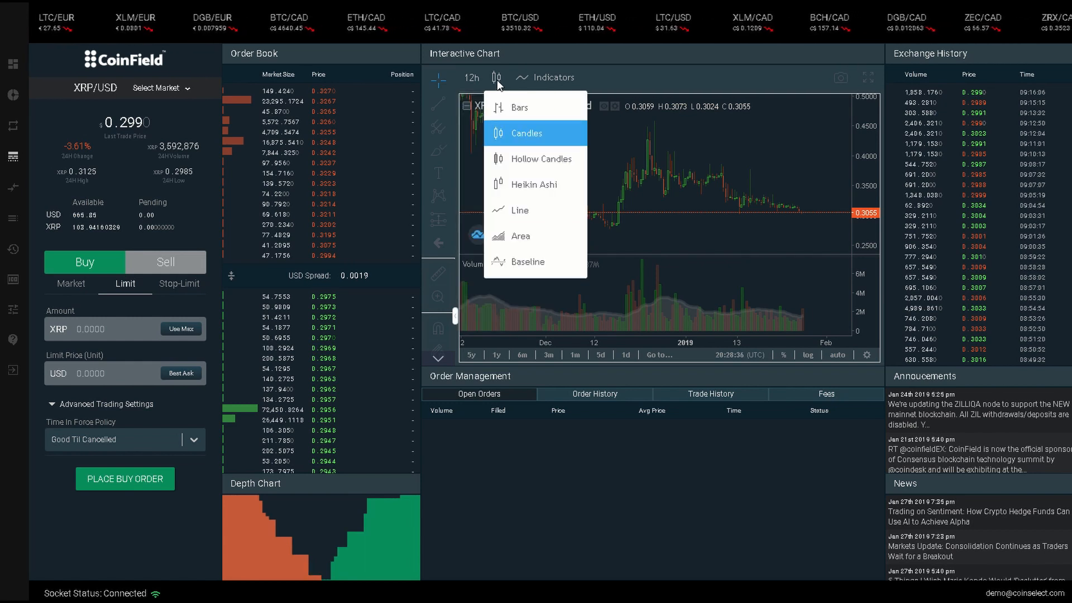
left_click(543, 77)
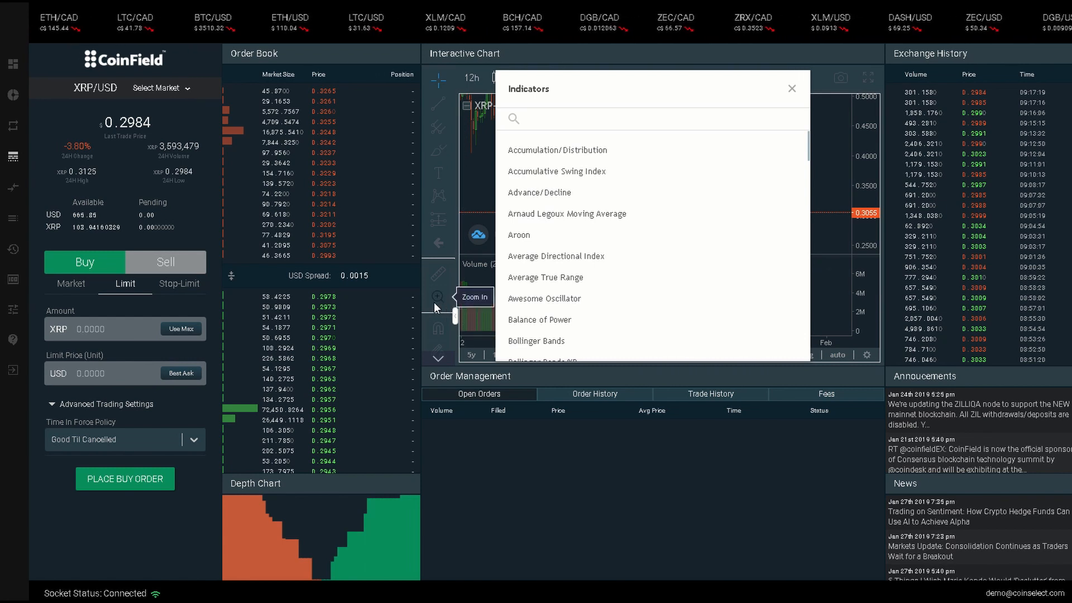
left_click(792, 90)
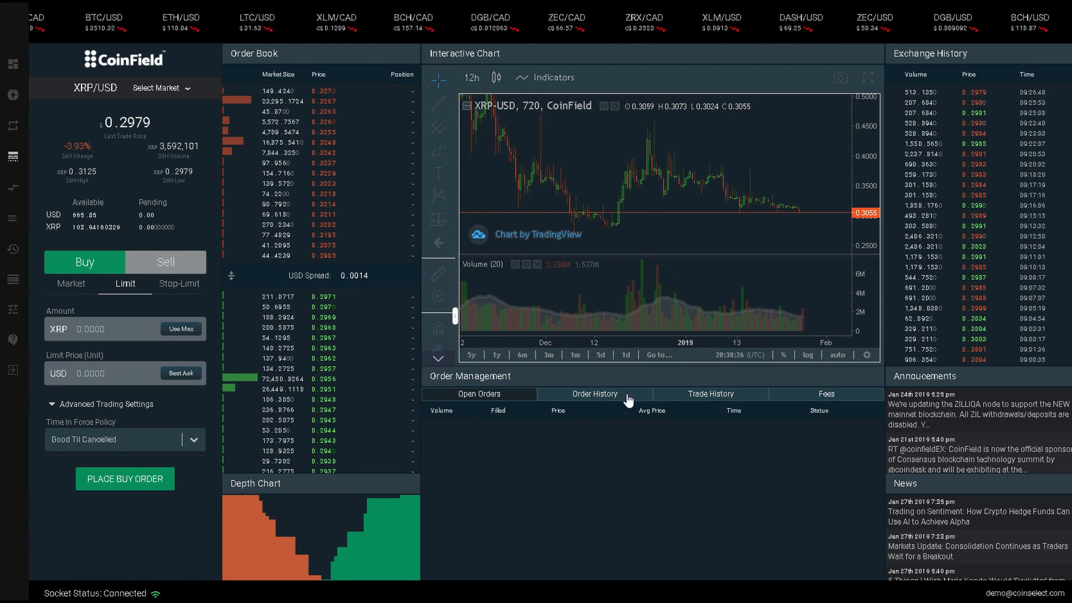
- Review the account's order history, trade history and commission fees in order management
left_click(597, 398)
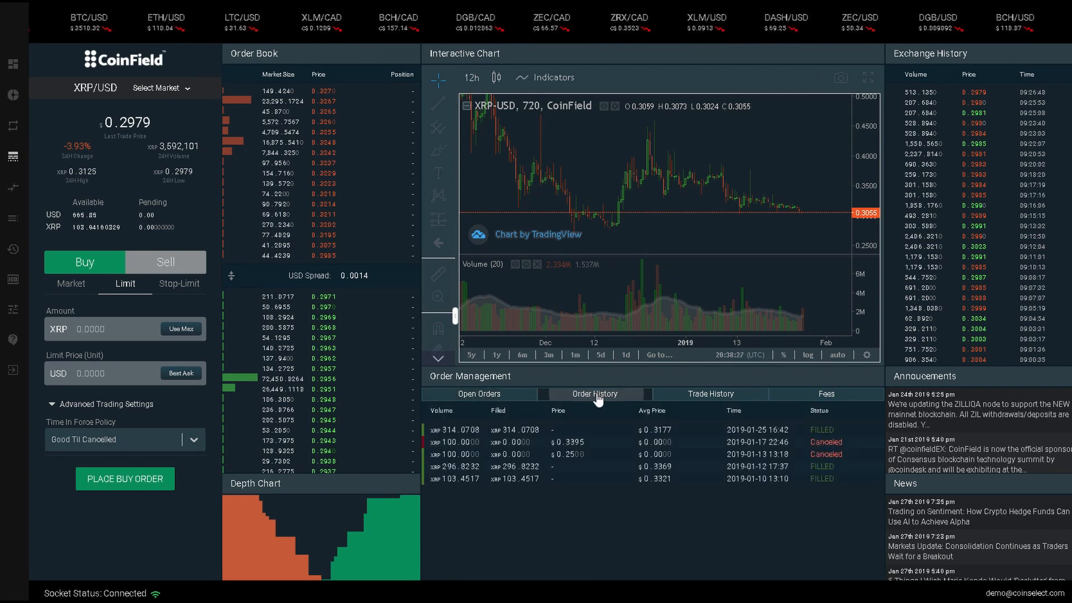
left_click(710, 400)
left_click(813, 399)
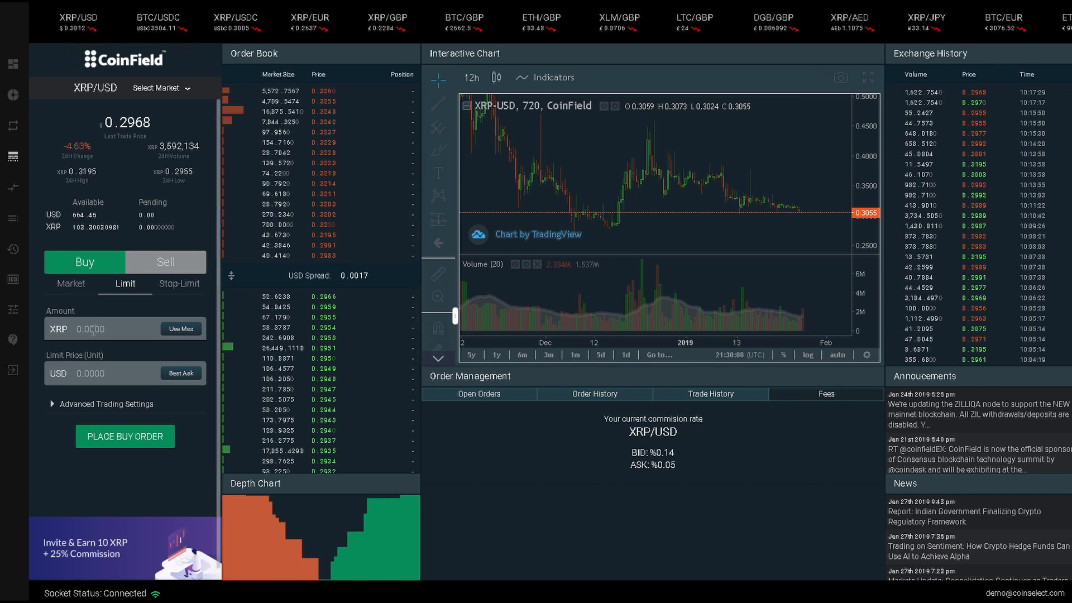
- Place and confirm a market buy order for 100 XRP on the XRP/USD market
left_click(71, 283)
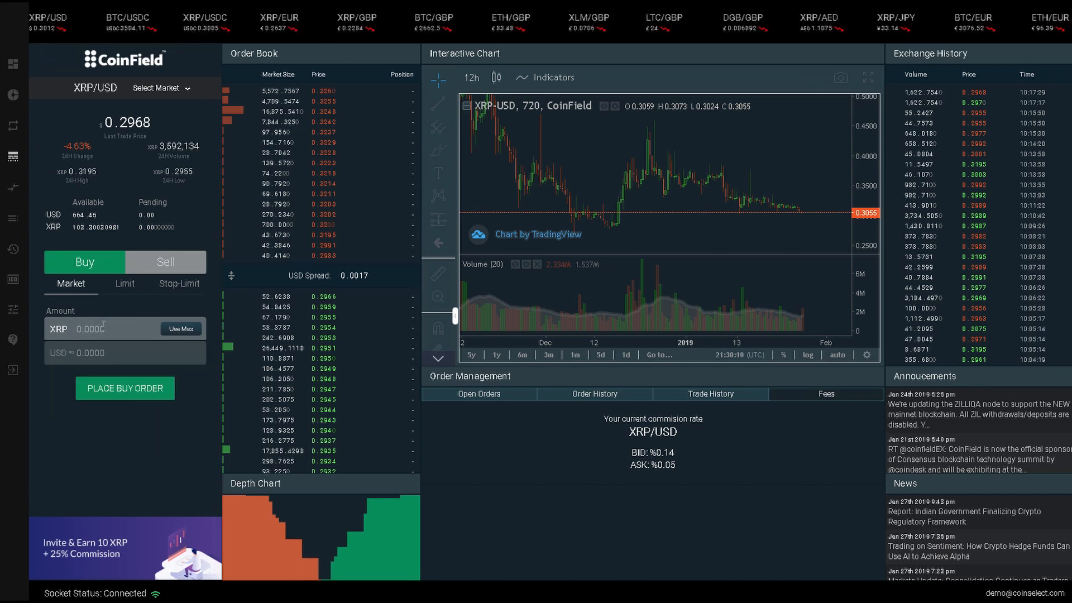
left_click(104, 326)
type("10")
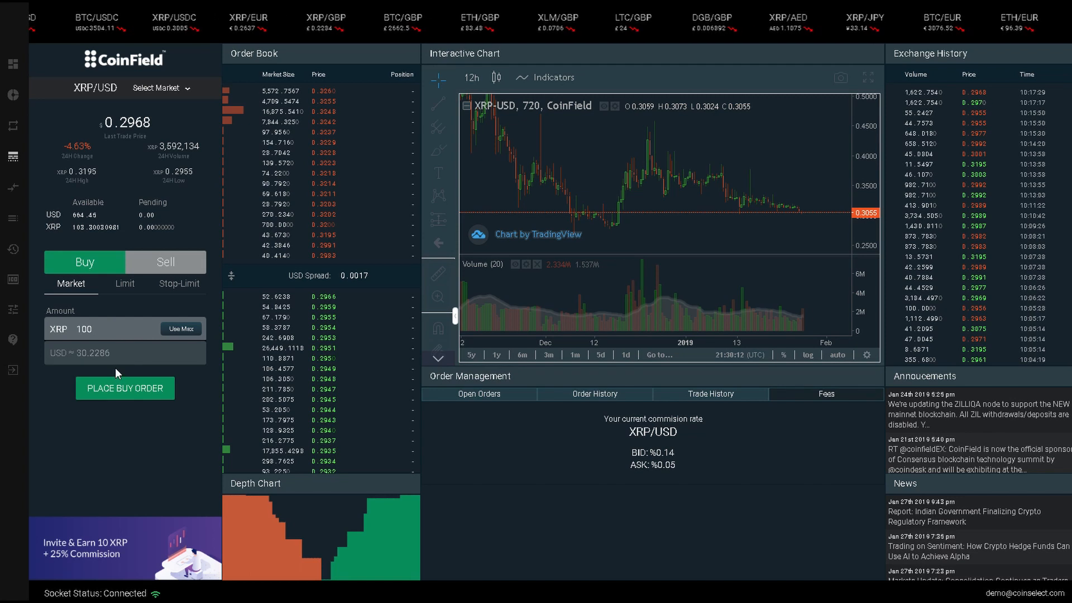
type("0")
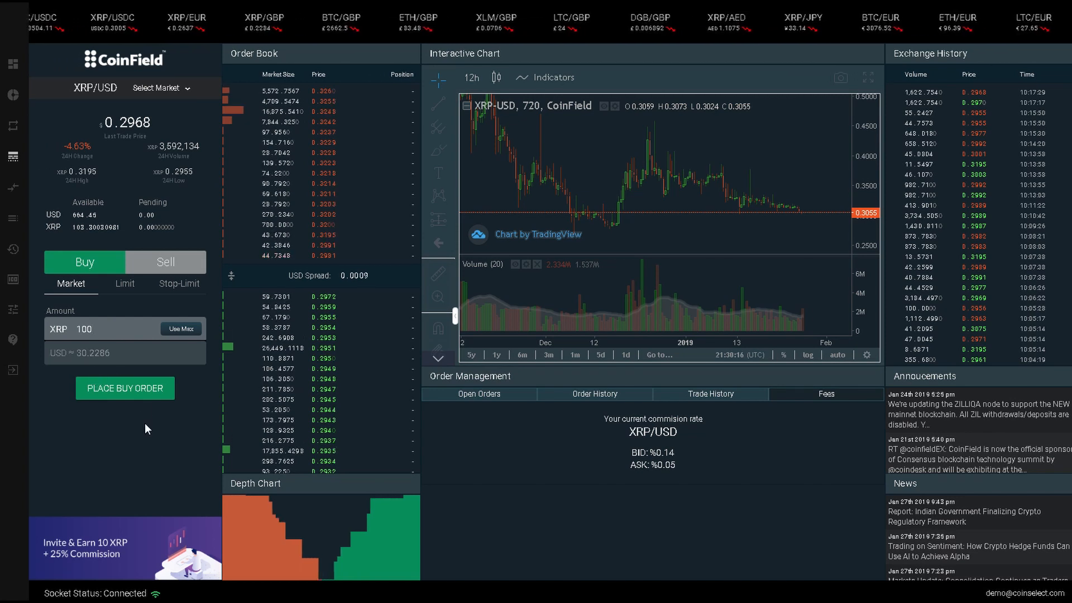
left_click(124, 403)
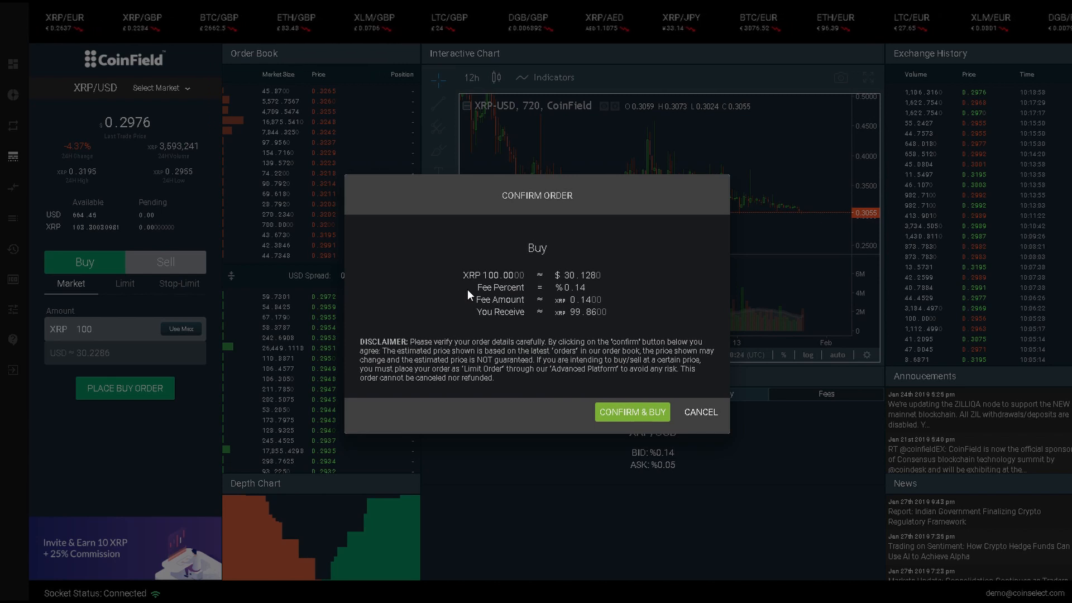
left_click(620, 420)
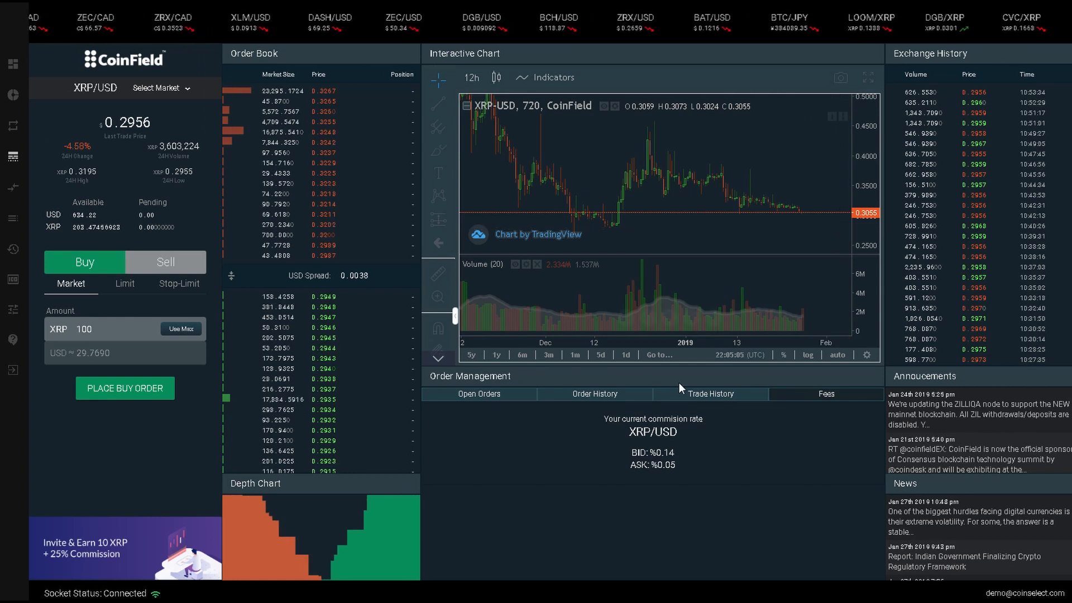
- Set up a limit buy order at a limit price of 0.28 USD with the Good Til Cancelled time in force policy
left_click(126, 284)
left_click(111, 372)
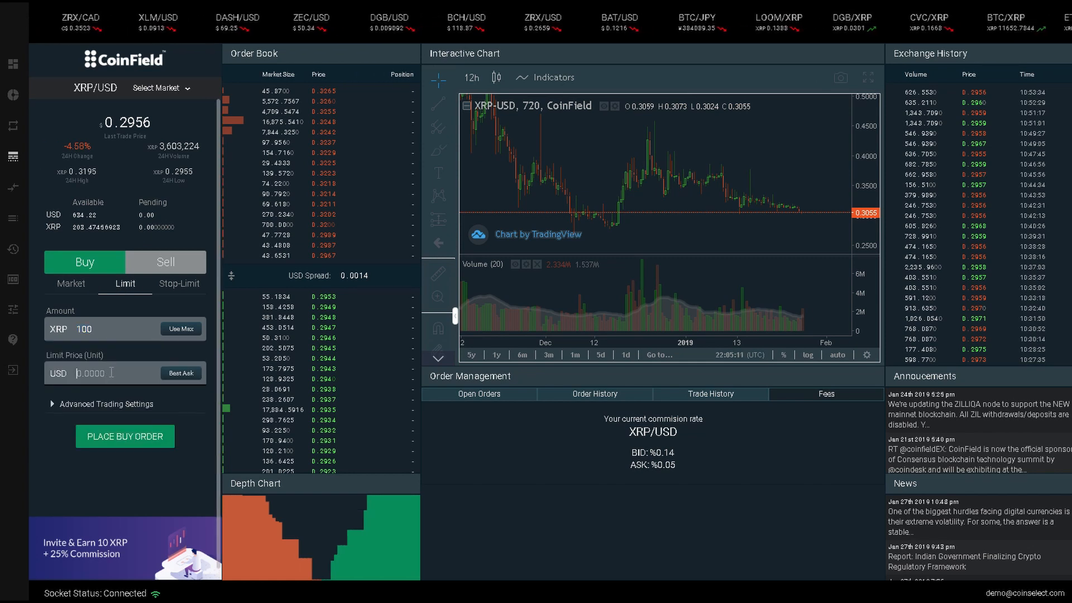
type("0.28")
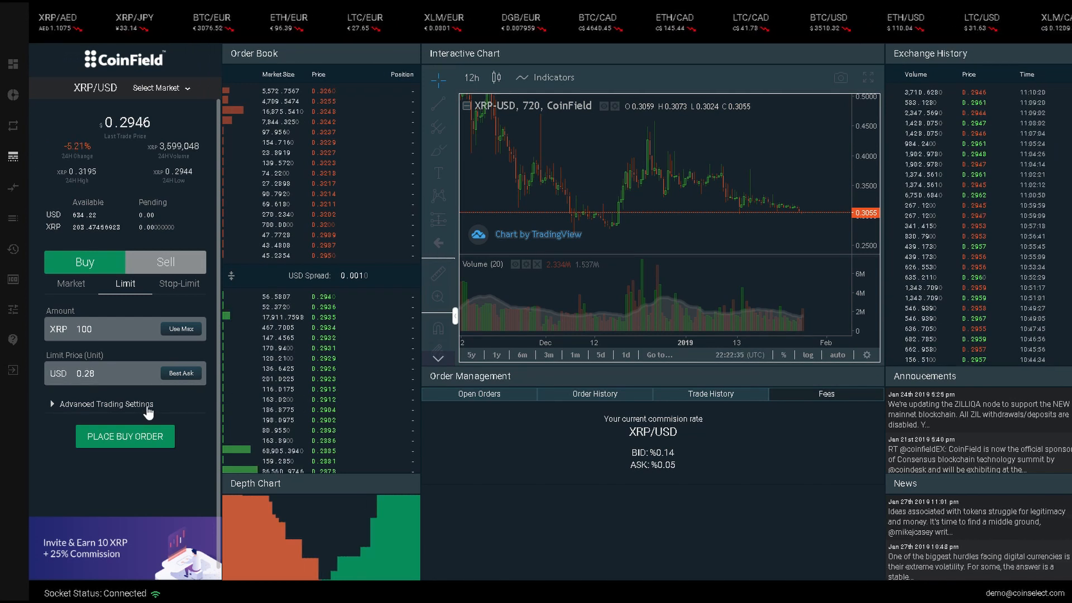
left_click(149, 412)
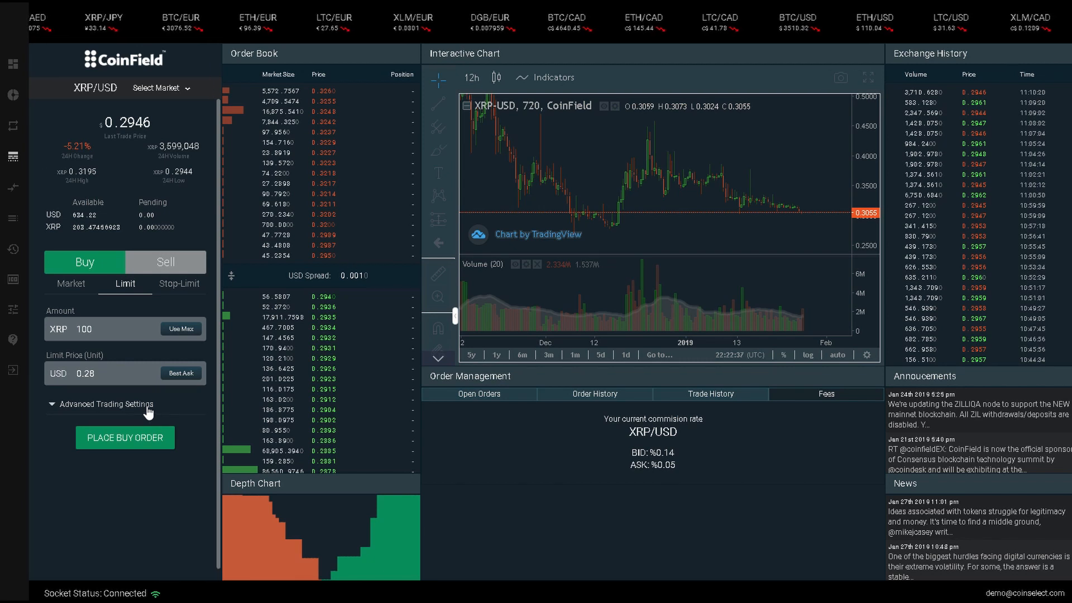
left_click(150, 440)
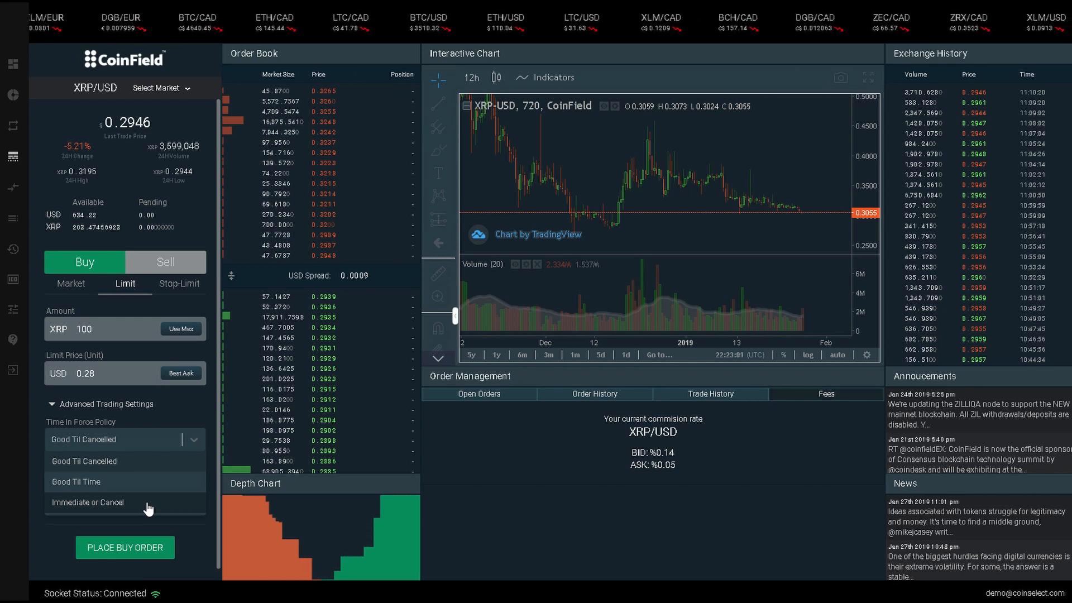
left_click(161, 461)
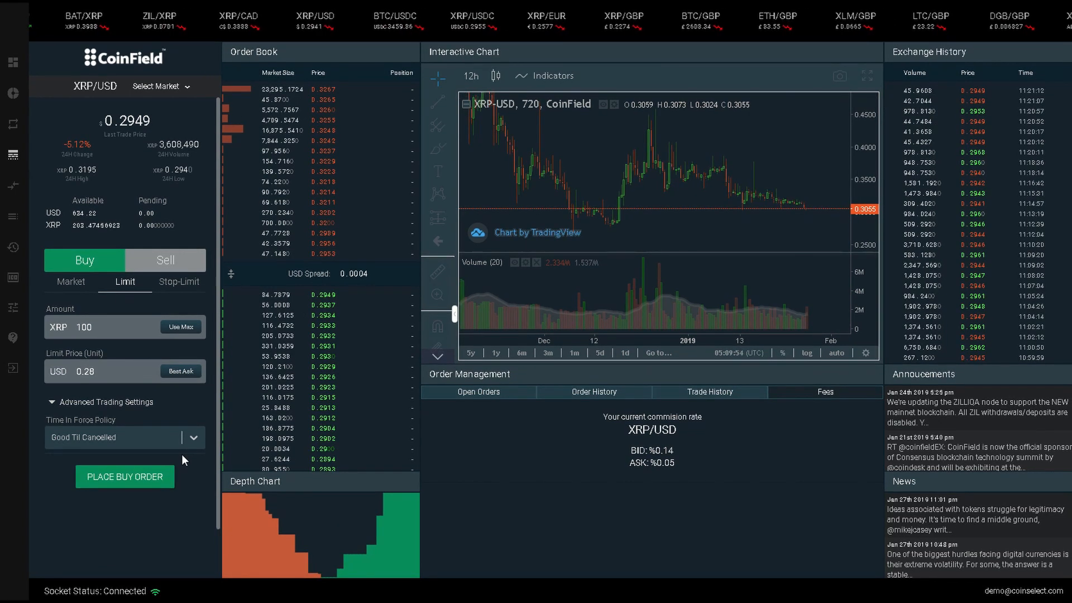
- Submit and confirm the limit buy order for 100 XRP, then cancel it from the open orders
left_click(123, 477)
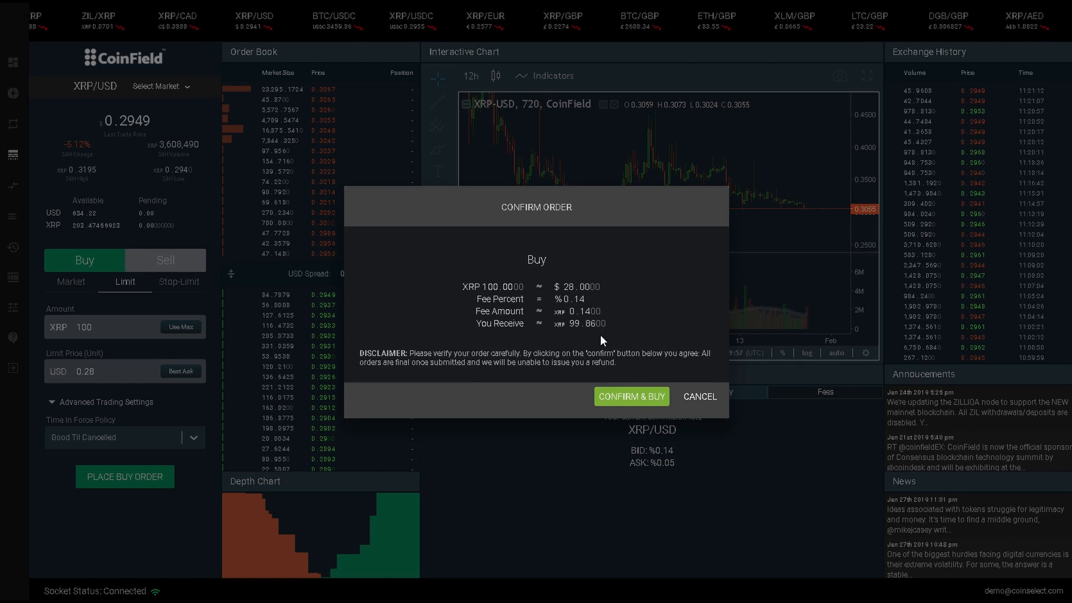
left_click(638, 399)
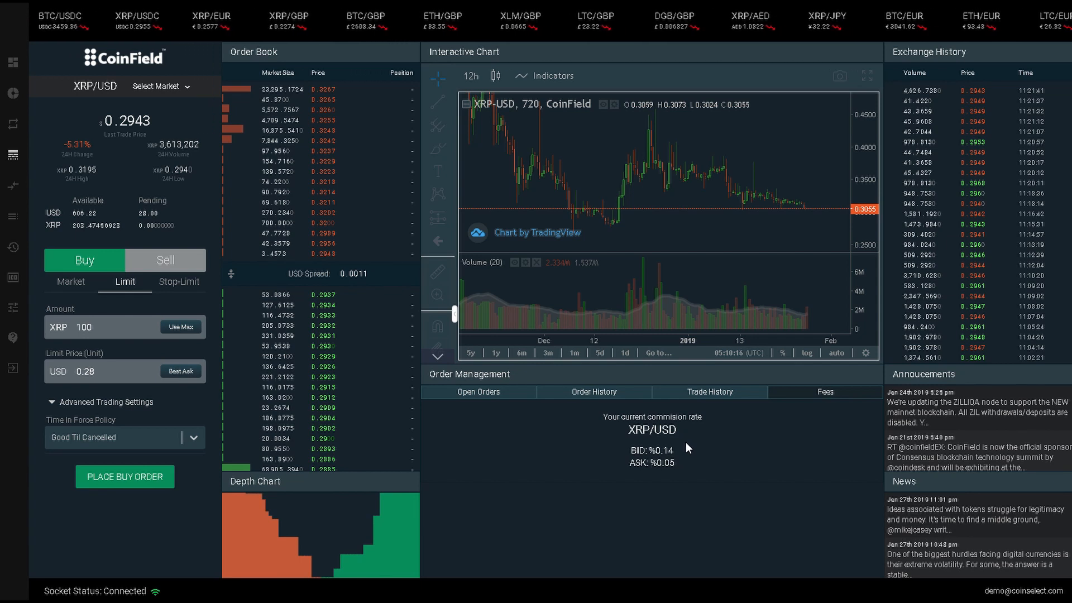
left_click(484, 394)
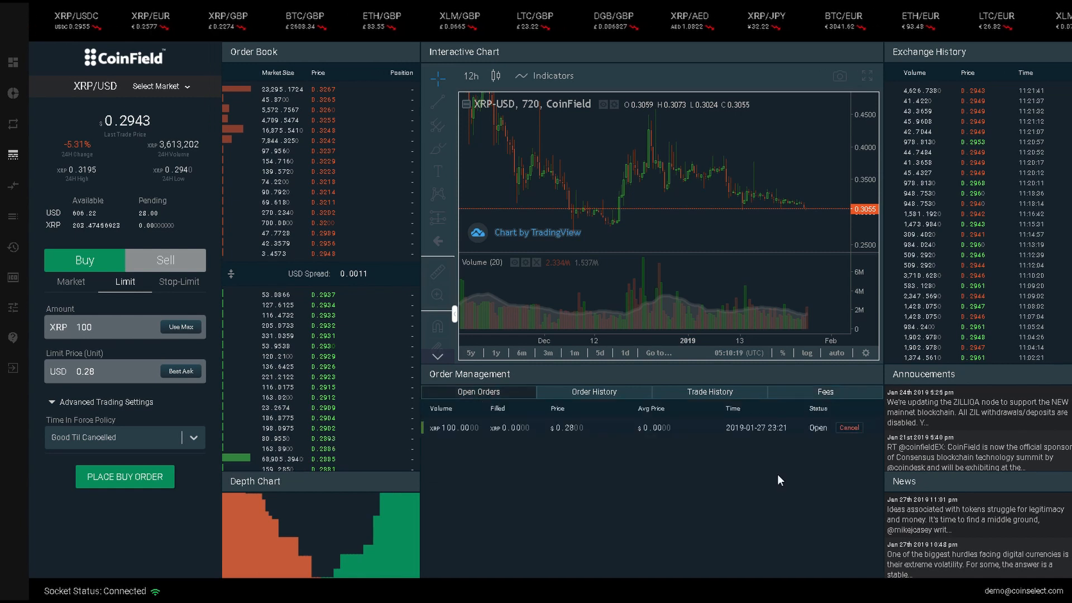
left_click(849, 428)
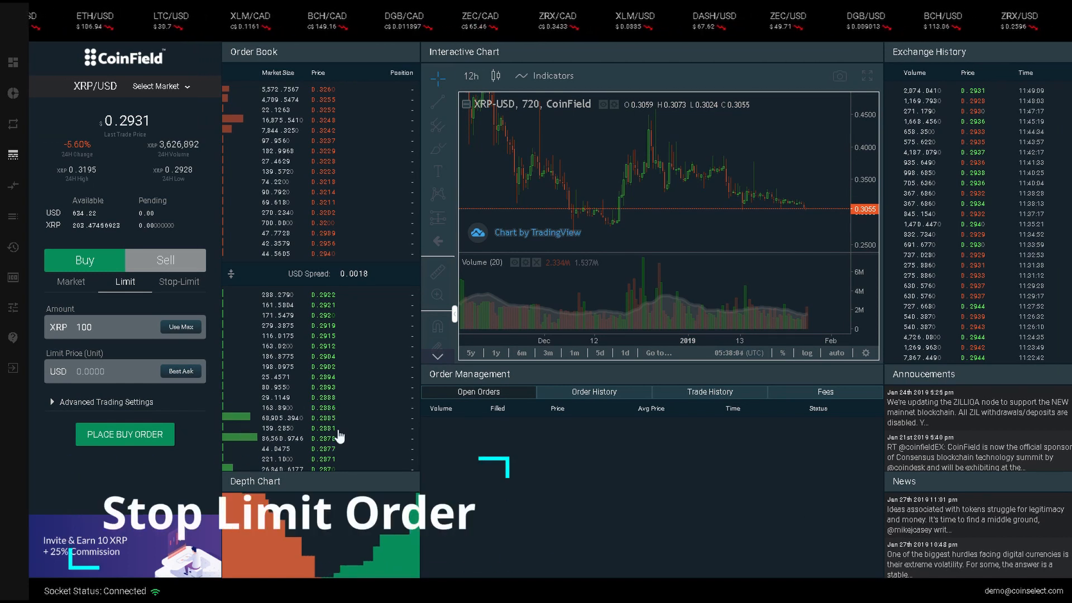
- Set up a stop-limit buy order with a stop price of 0.34 USD and a limit price of 0.35 USD
left_click(162, 285)
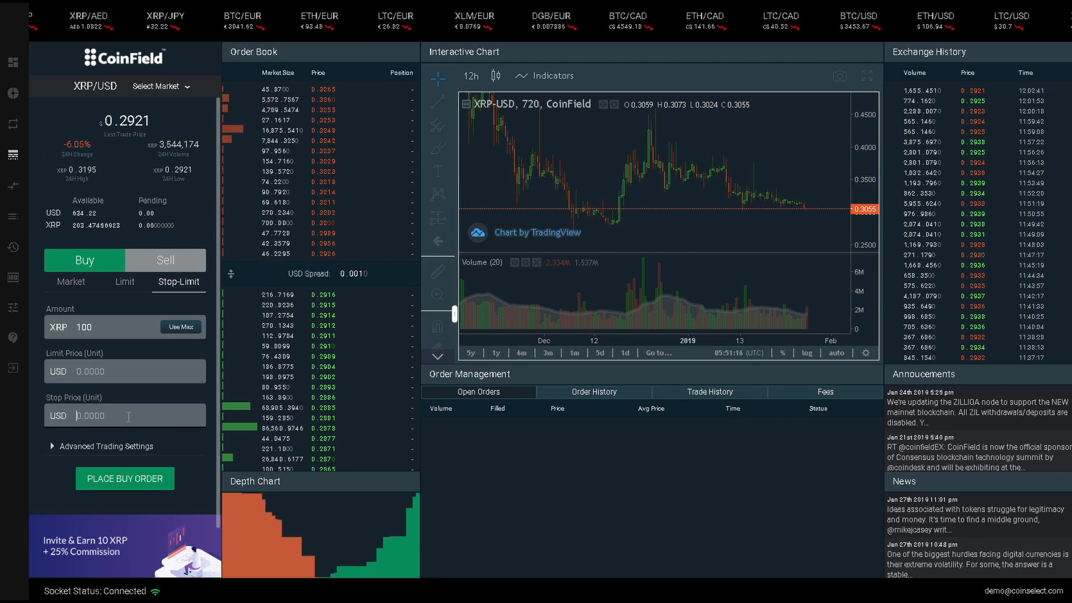
type("0.34")
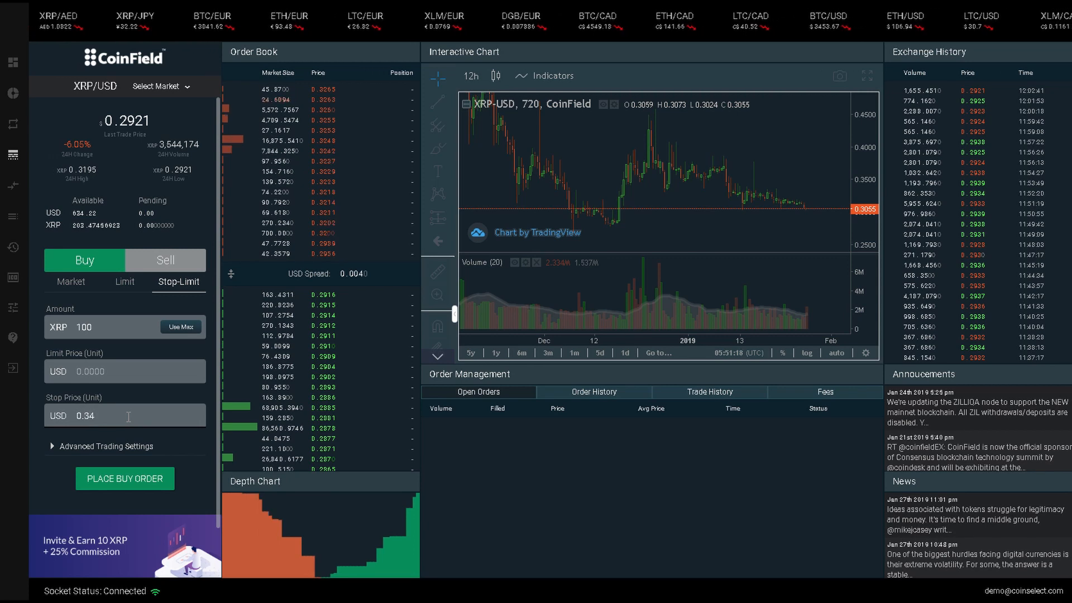
left_click(132, 372)
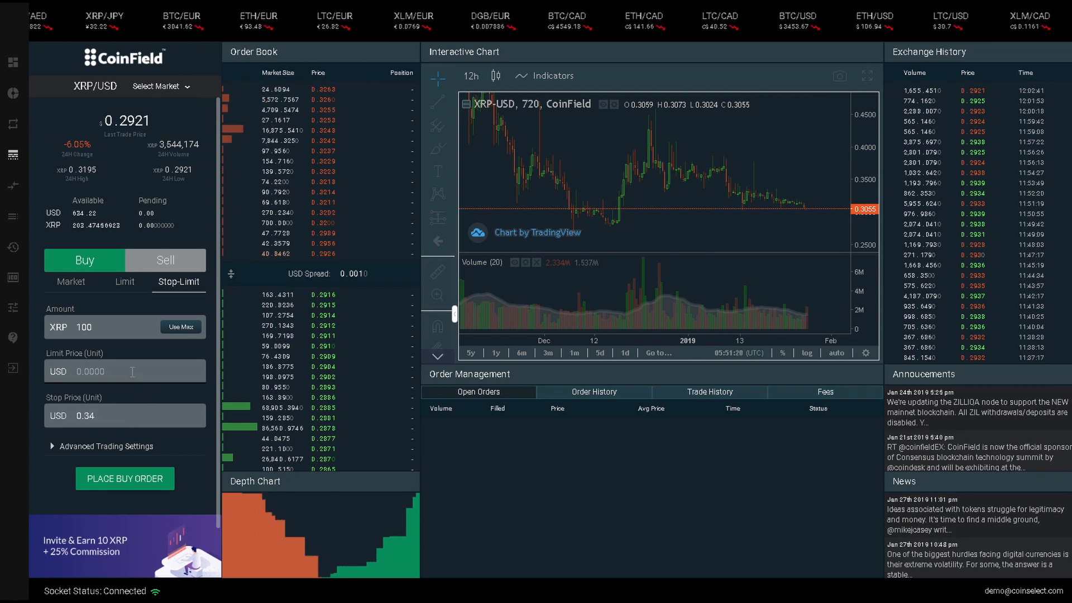
type("0.35")
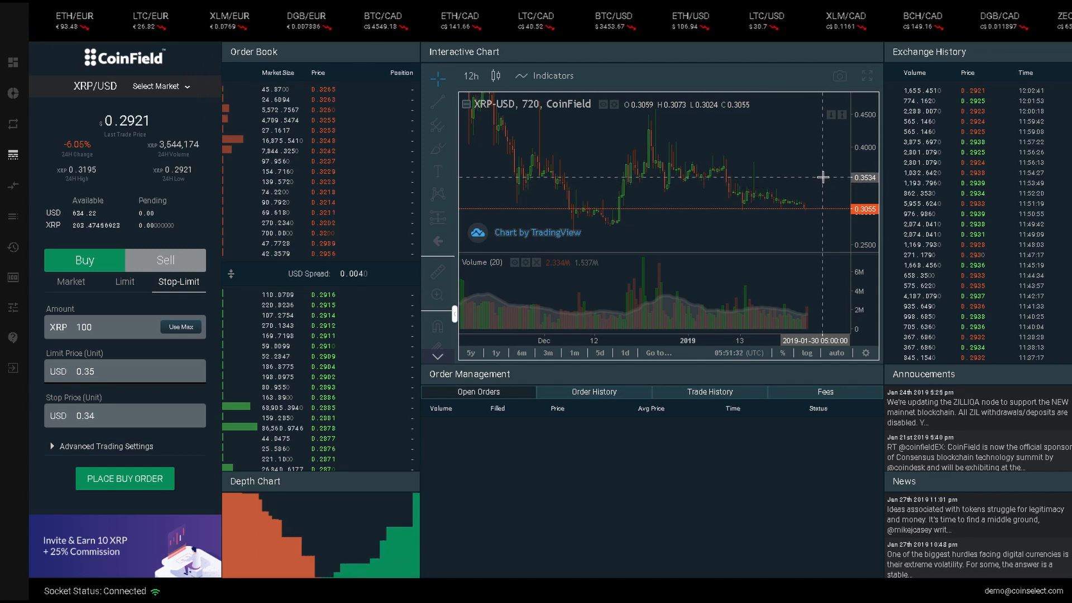
- Submit and confirm the stop-limit buy order for 100 XRP, then cancel it from the open orders
left_click(126, 480)
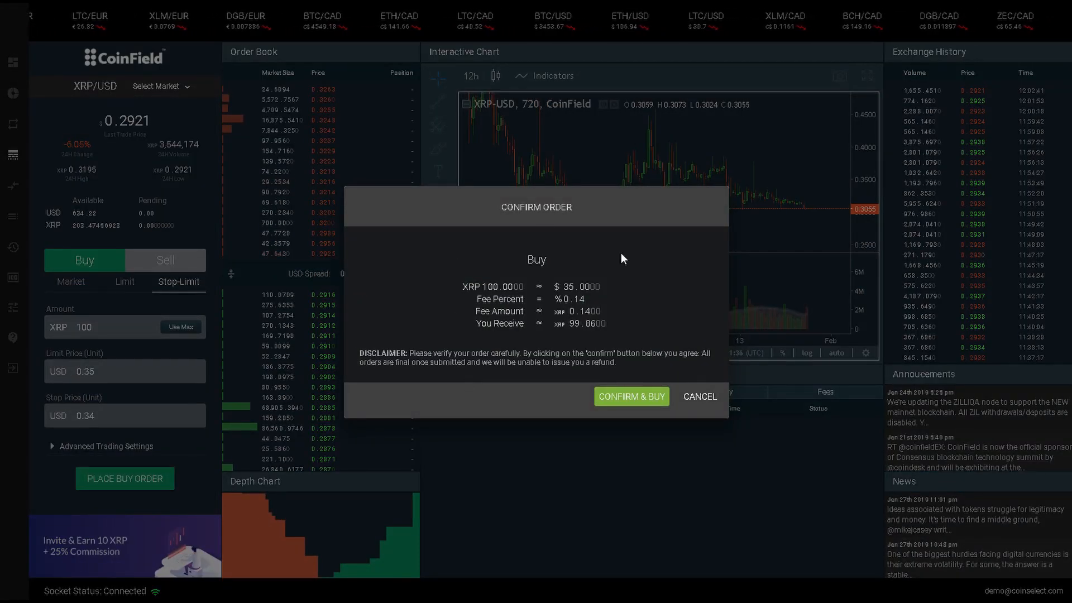
left_click(633, 398)
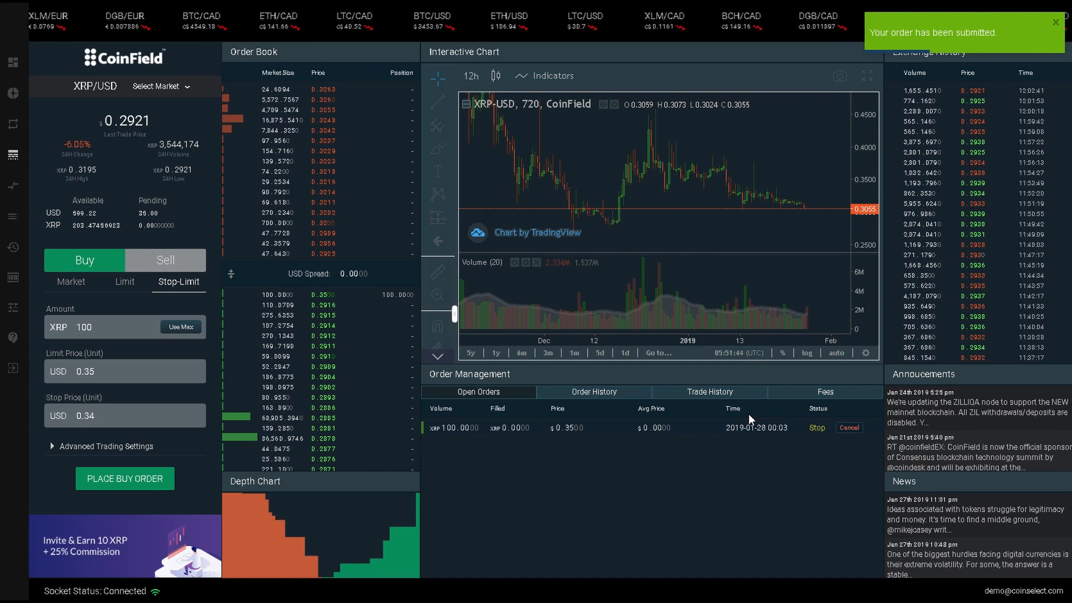
left_click(848, 429)
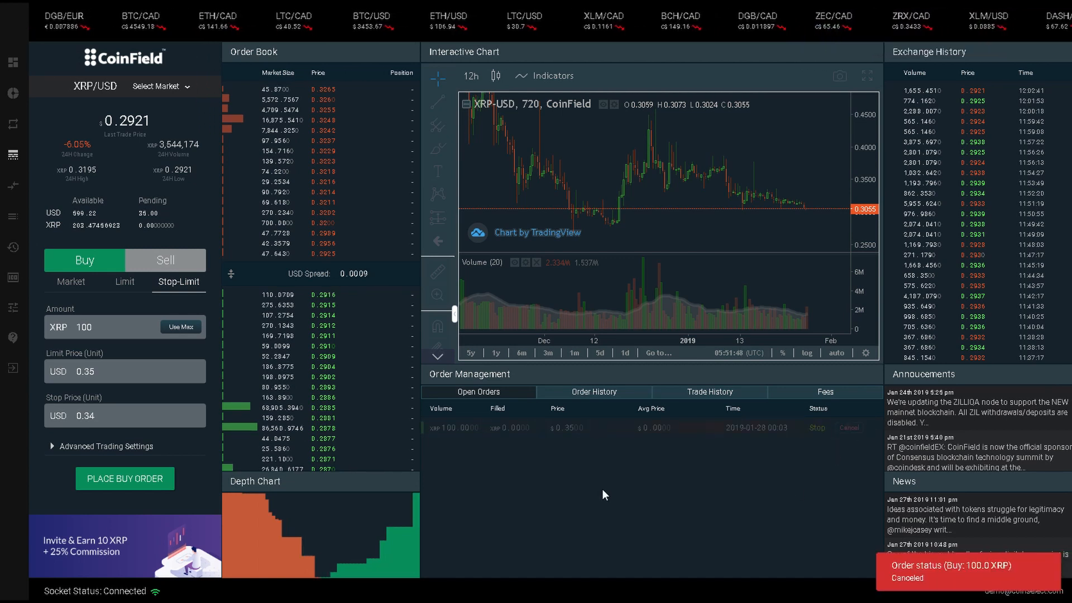